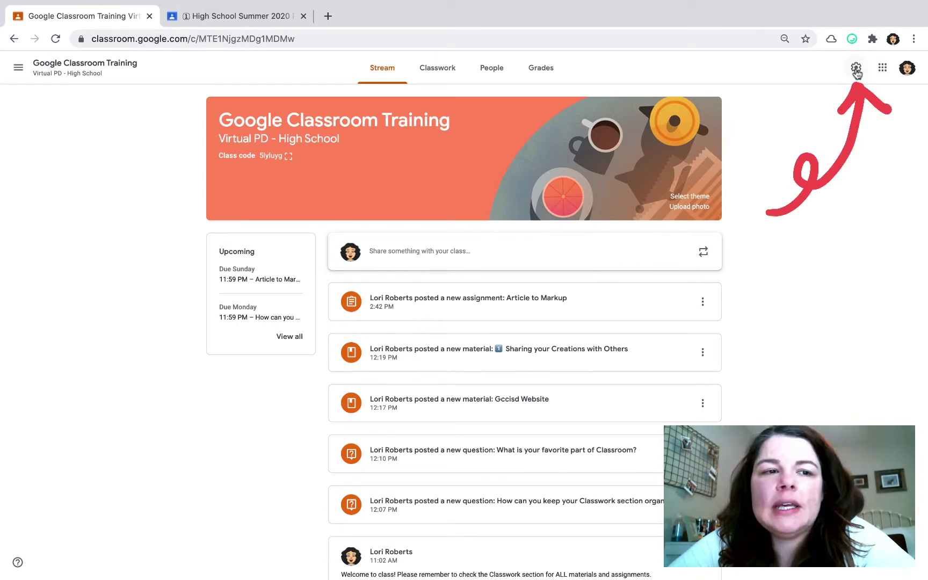
- Open the class settings at the Grading section
{"action": "left_click", "coordinate": [857, 70]}
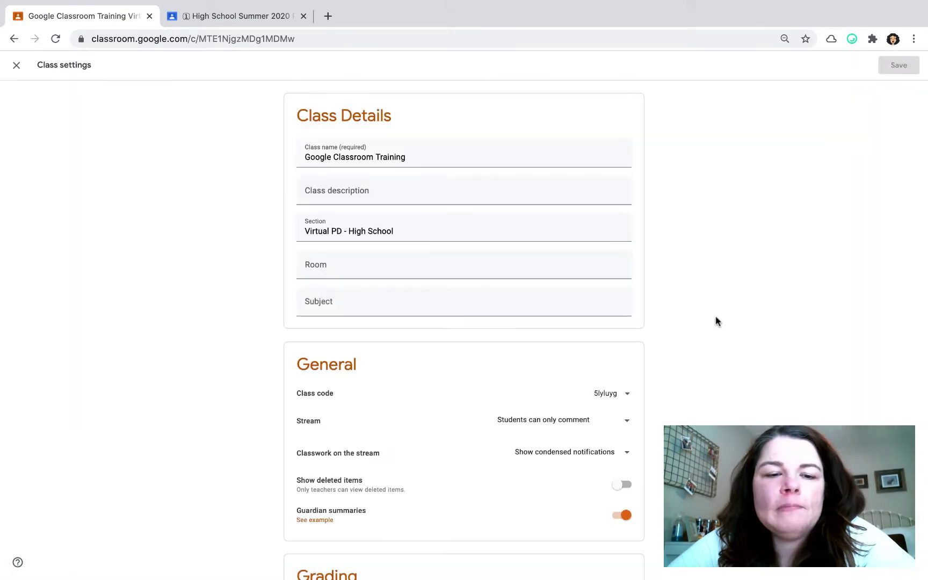
{"action": "scroll", "coordinate": [717, 312], "scroll_direction": "down", "scroll_amount": 2}
{"action": "scroll", "coordinate": [717, 312], "scroll_direction": "down", "scroll_amount": 2}
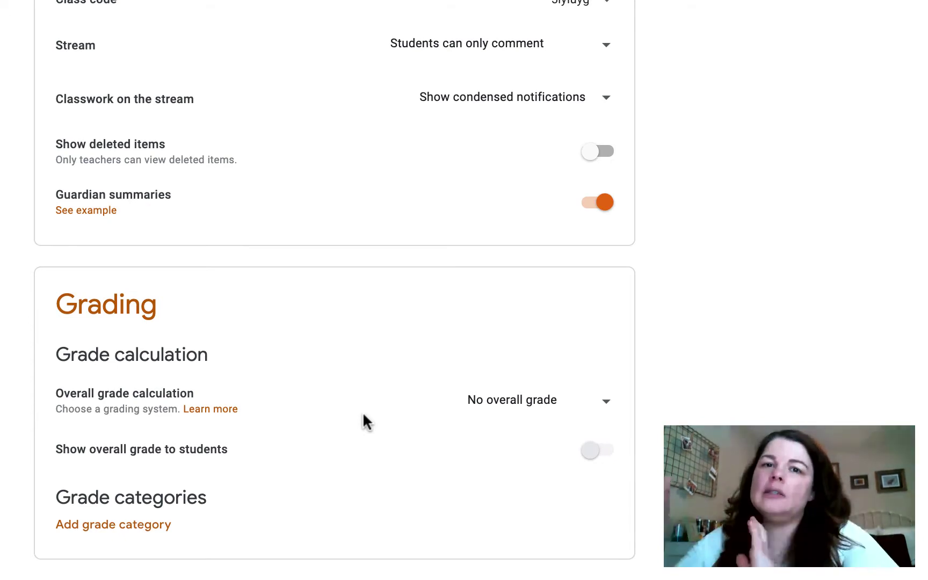
- Review the overall grade calculation options and set the calculation to Total points
{"action": "left_click", "coordinate": [537, 405]}
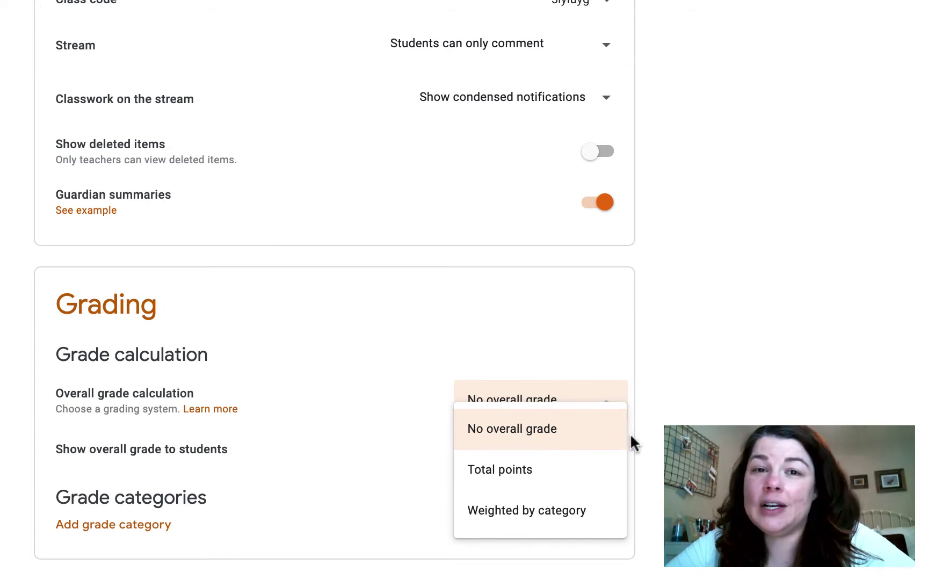
{"action": "left_click", "coordinate": [654, 419]}
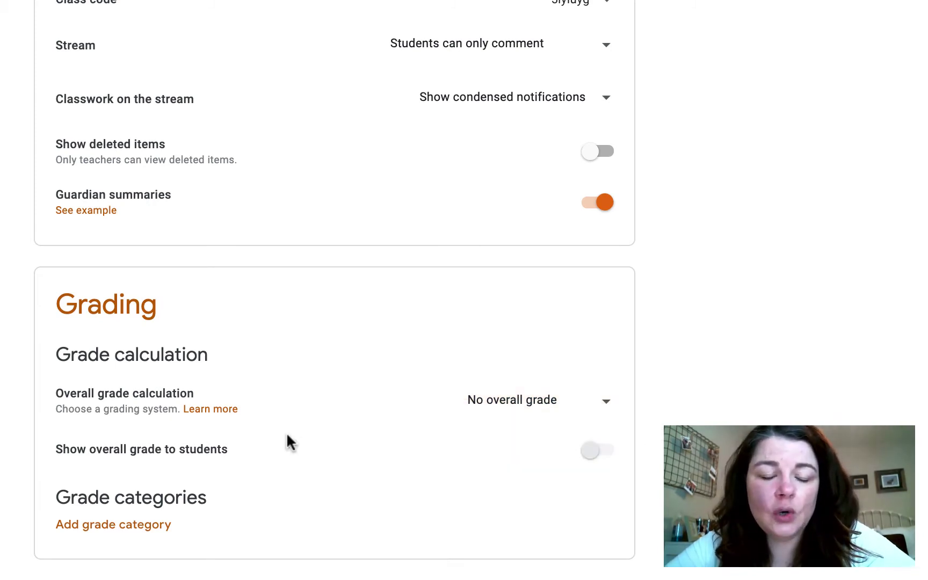
{"action": "left_click", "coordinate": [593, 451]}
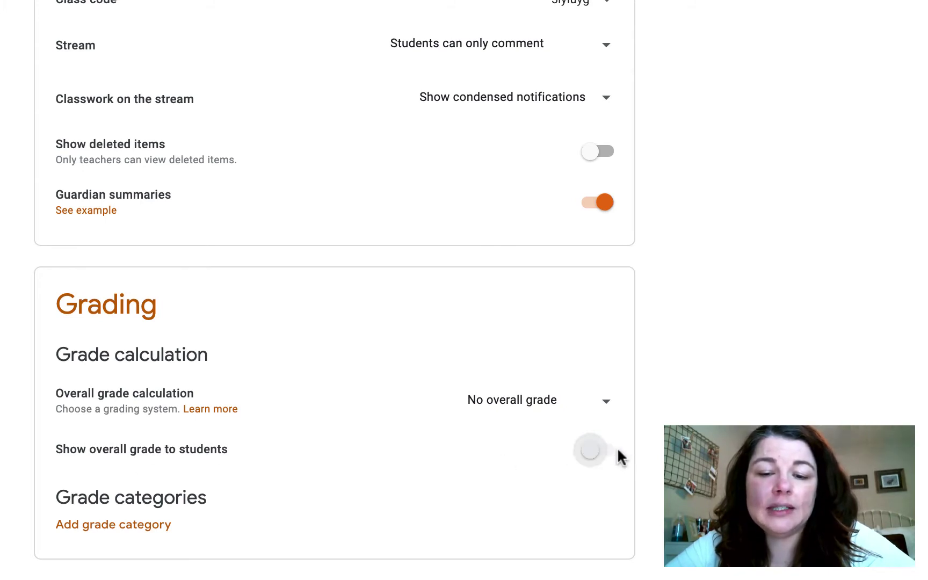
{"action": "left_click", "coordinate": [523, 403]}
{"action": "left_click", "coordinate": [514, 468]}
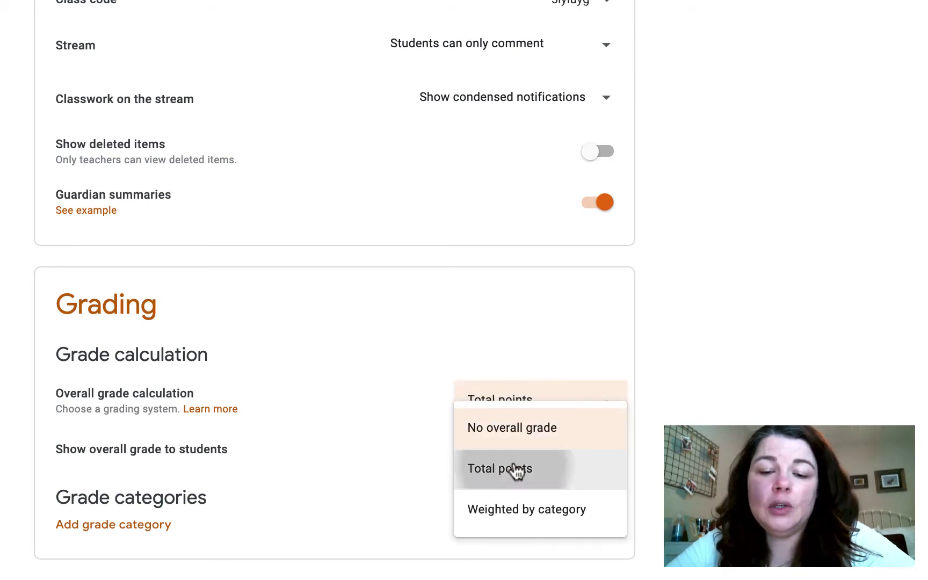
{"action": "left_click", "coordinate": [543, 407]}
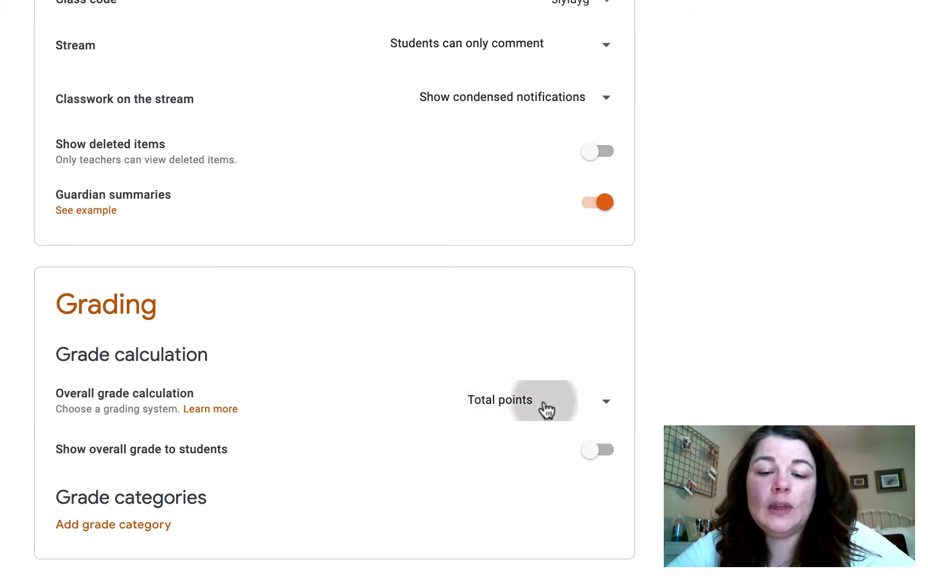
{"action": "left_click", "coordinate": [691, 417]}
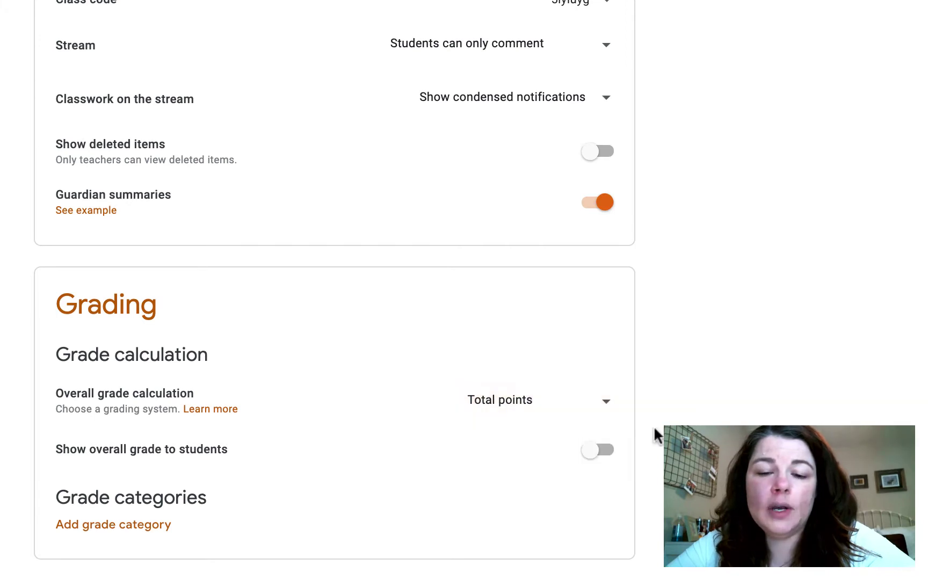
- Switch showing the overall grade to students on and off again, and reset the grade calculation to No overall grade
{"action": "left_click", "coordinate": [595, 453]}
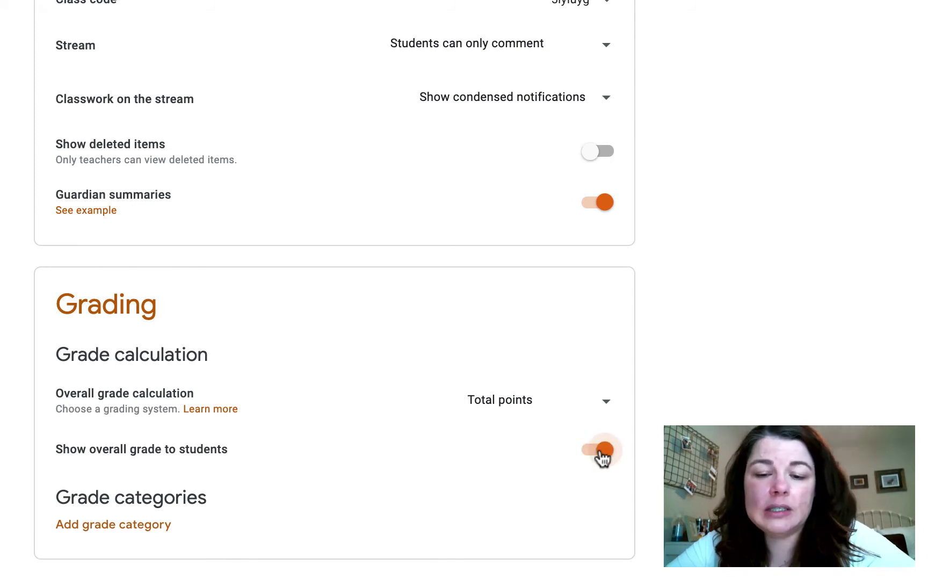
{"action": "left_click", "coordinate": [602, 454]}
{"action": "left_click", "coordinate": [587, 407]}
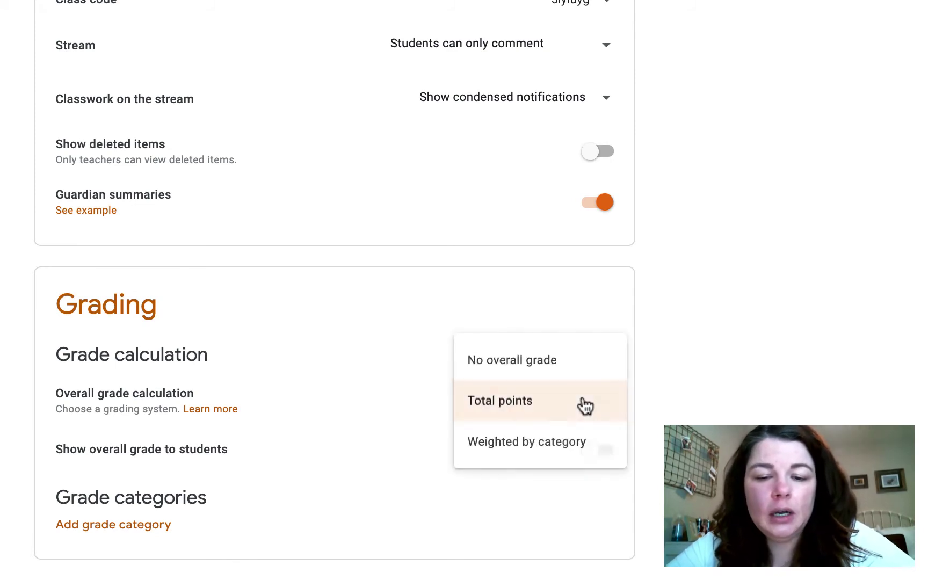
{"action": "left_click", "coordinate": [551, 366]}
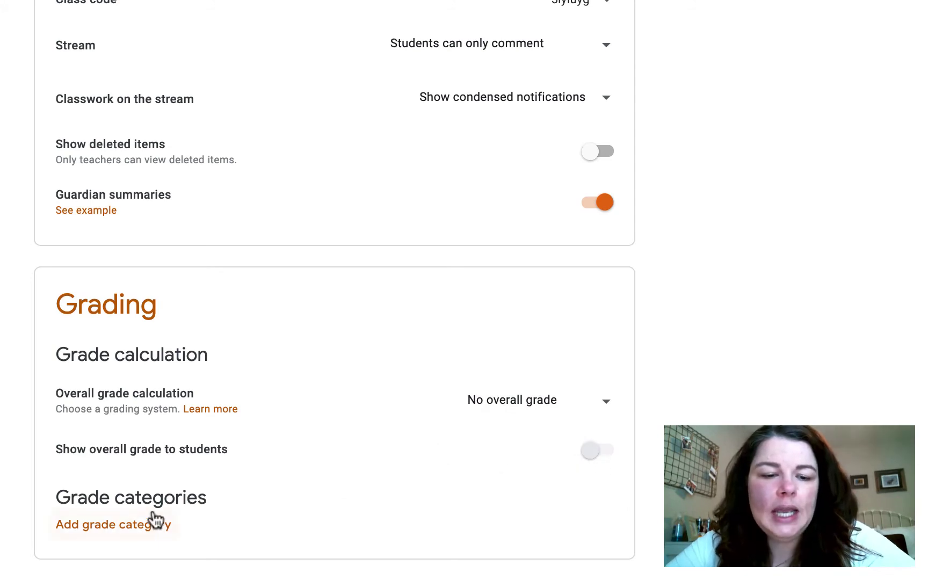
- Add two grade categories named Homework and Test
{"action": "left_click", "coordinate": [88, 527]}
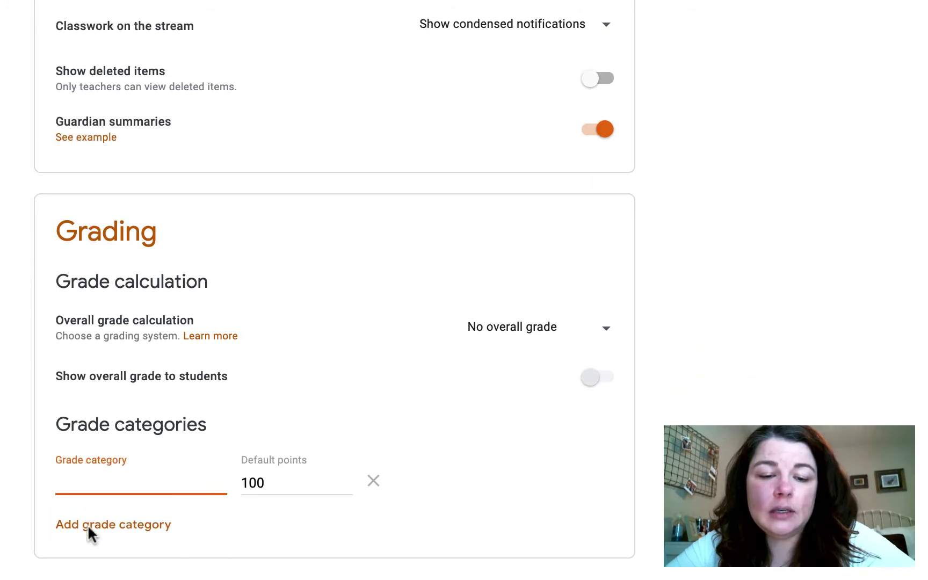
{"action": "type", "text": "Hom"}
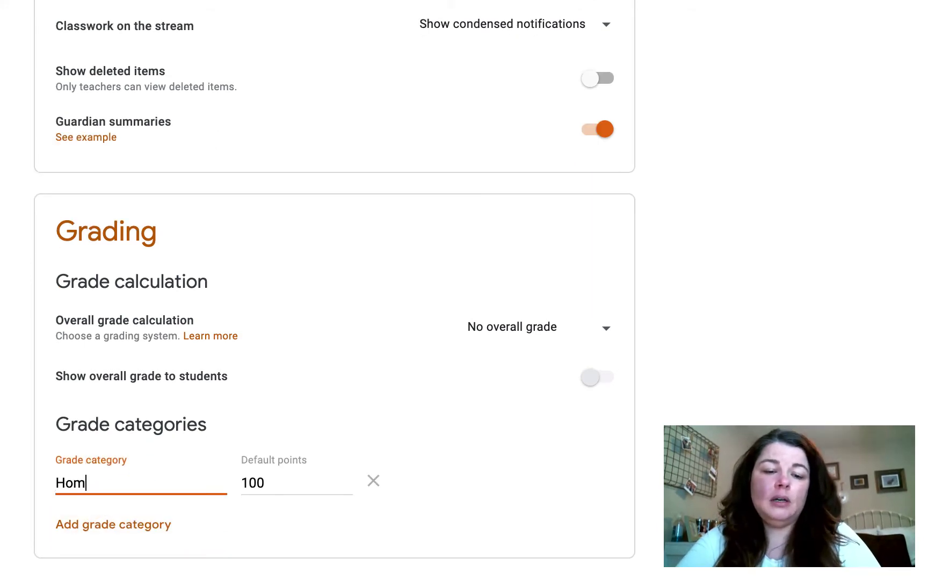
{"action": "type", "text": "ework"}
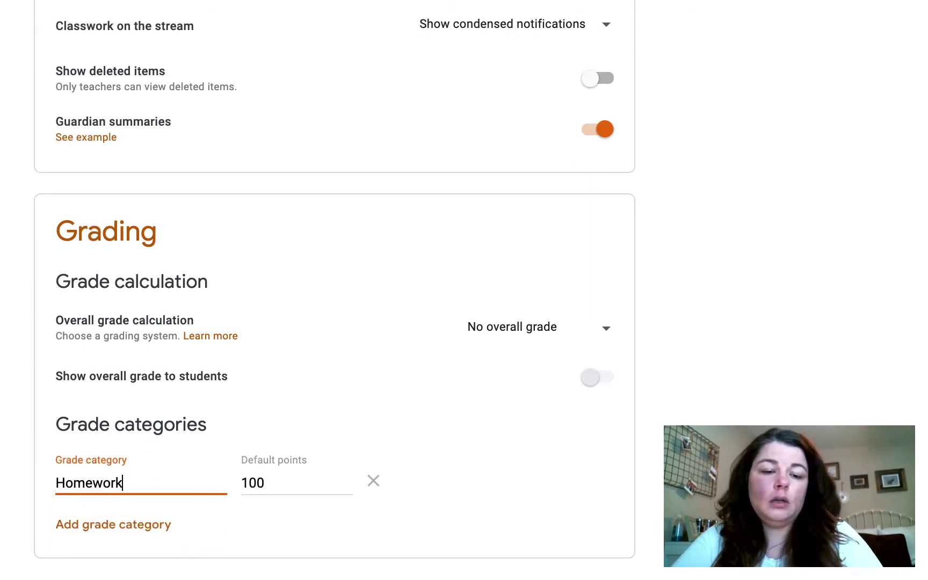
{"action": "left_click", "coordinate": [106, 536]}
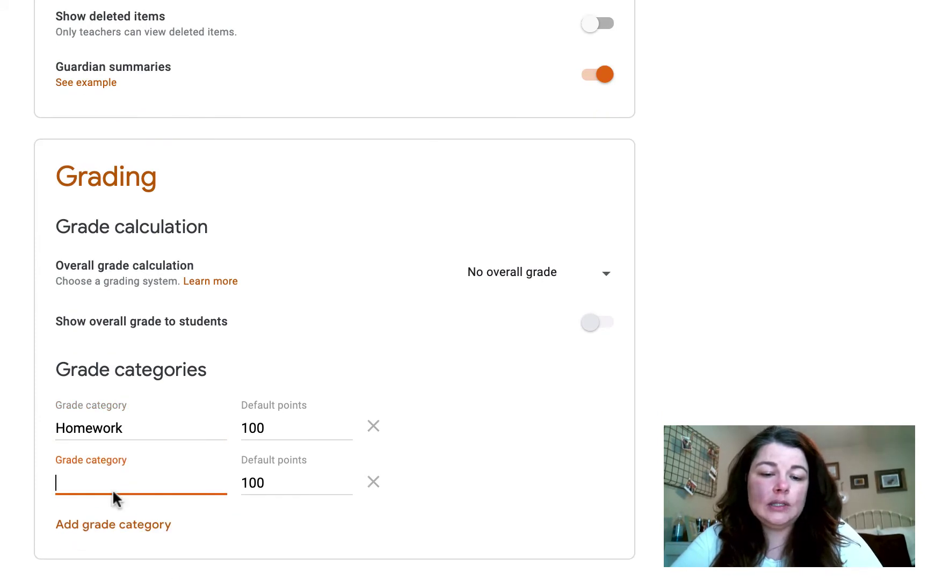
{"action": "type", "text": "Test"}
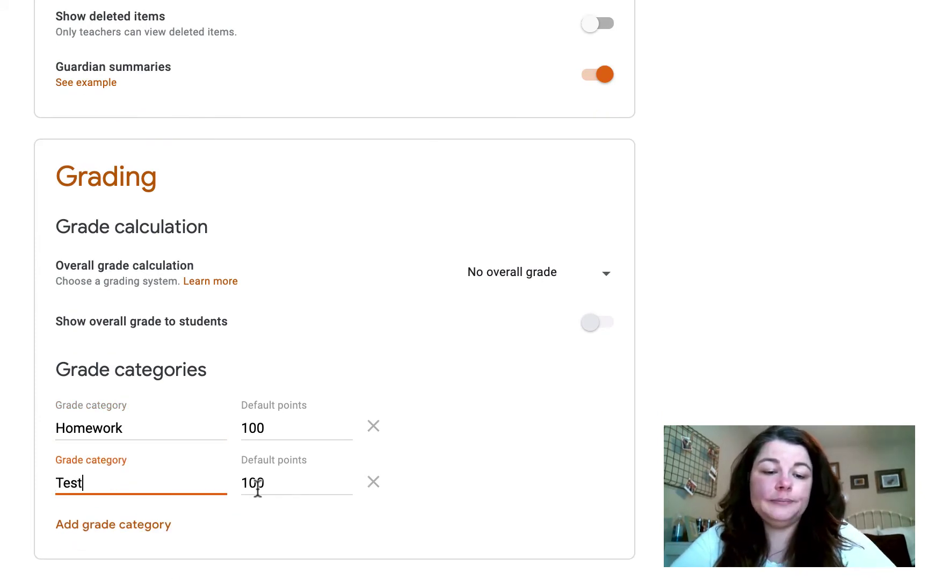
{"action": "left_click", "coordinate": [418, 277]}
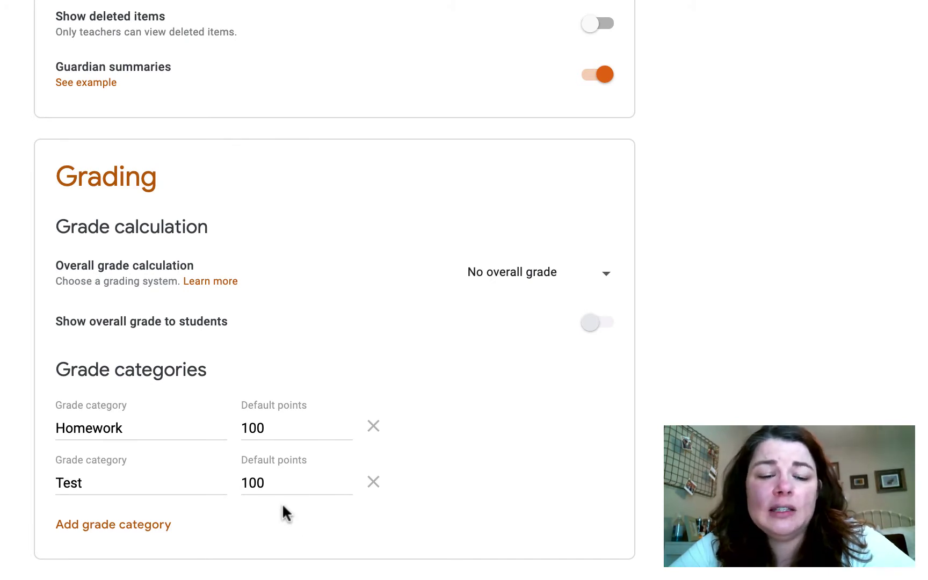
- Set the overall grade calculation to Weighted by category, with Homework at 70% and Test at 30%
{"action": "left_click", "coordinate": [537, 274]}
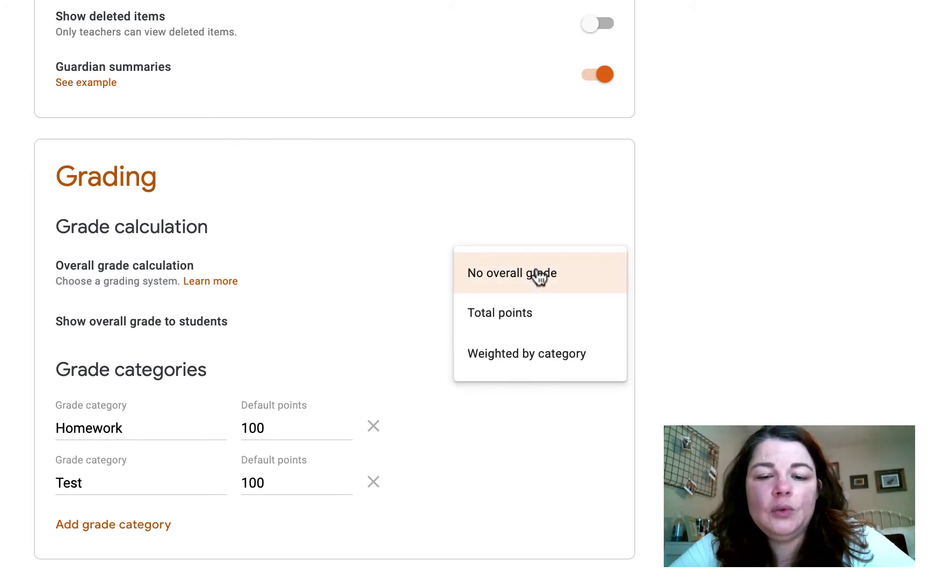
{"action": "left_click", "coordinate": [535, 360]}
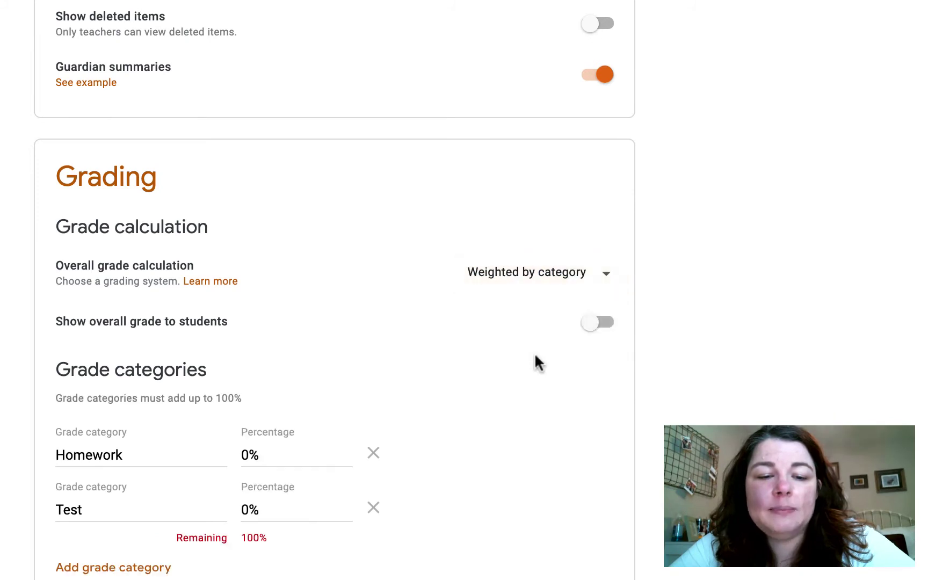
{"action": "scroll", "coordinate": [536, 355], "scroll_direction": "down", "scroll_amount": 1}
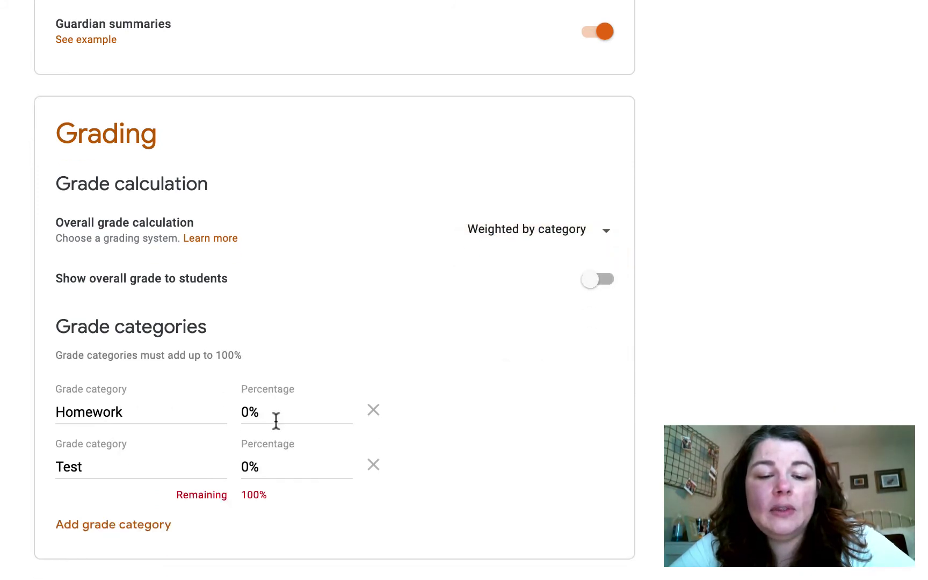
{"action": "double_click", "coordinate": [249, 412]}
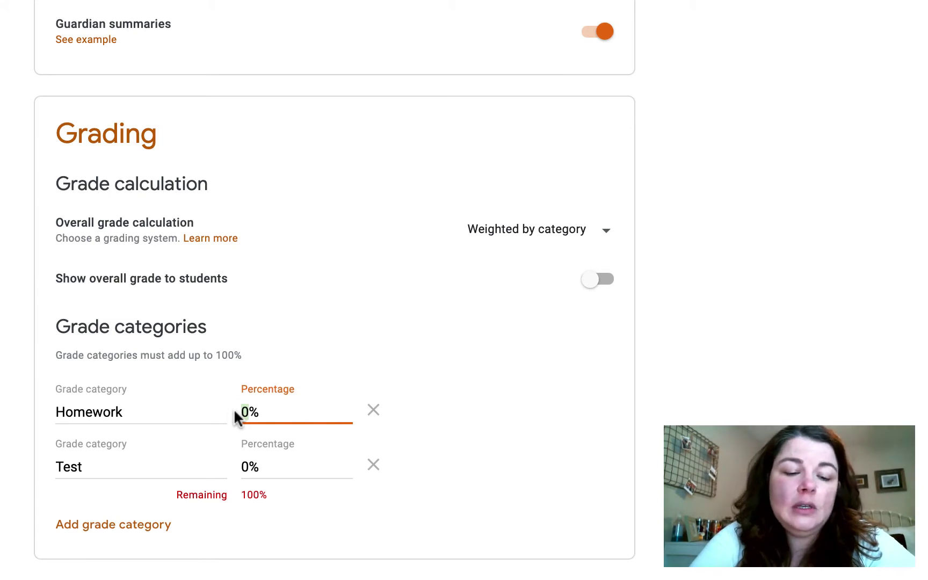
{"action": "type", "text": "70"}
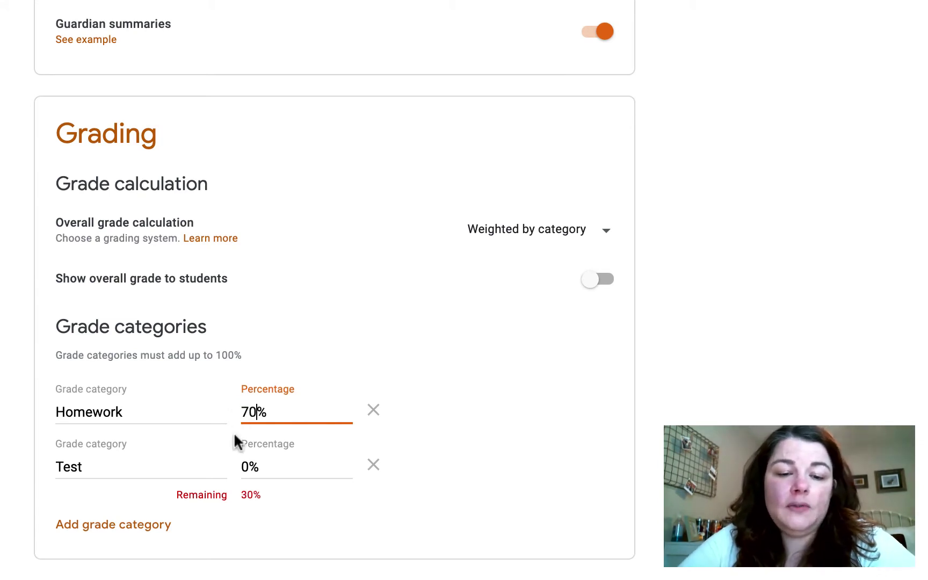
{"action": "left_click", "coordinate": [252, 467]}
{"action": "key", "text": "BackSpace"}
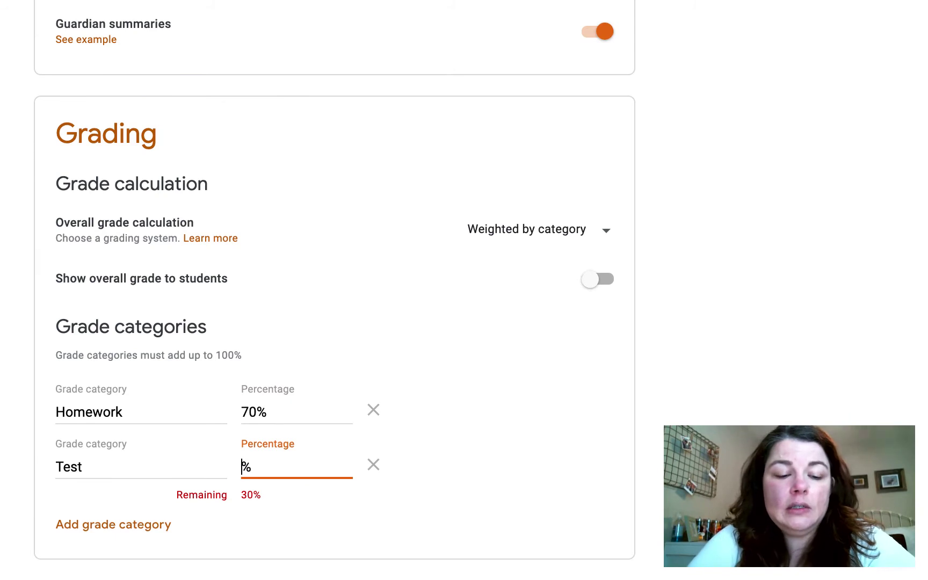
{"action": "type", "text": "30"}
{"action": "left_click", "coordinate": [481, 481]}
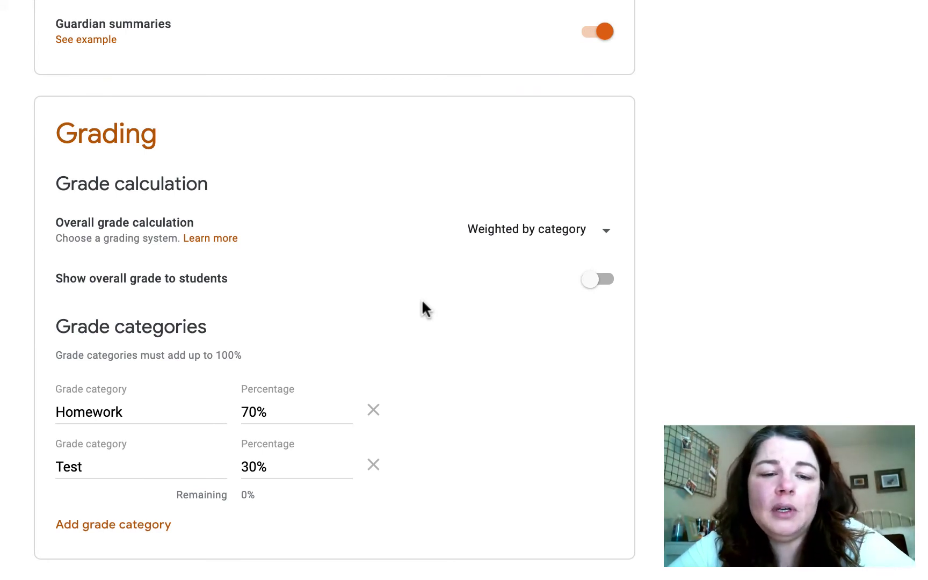
- Set the overall grade calculation to No overall grade and save the class settings
{"action": "left_click", "coordinate": [521, 237]}
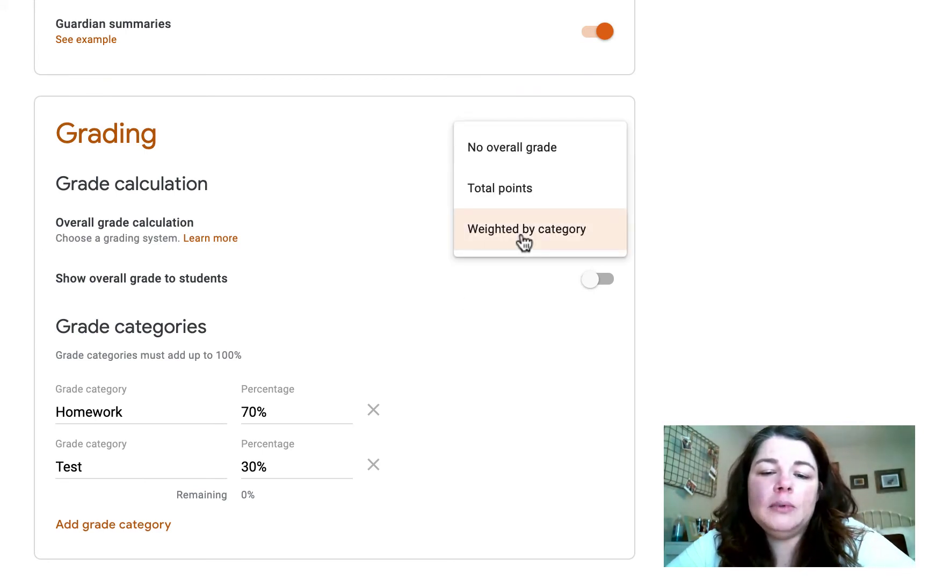
{"action": "left_click", "coordinate": [528, 154]}
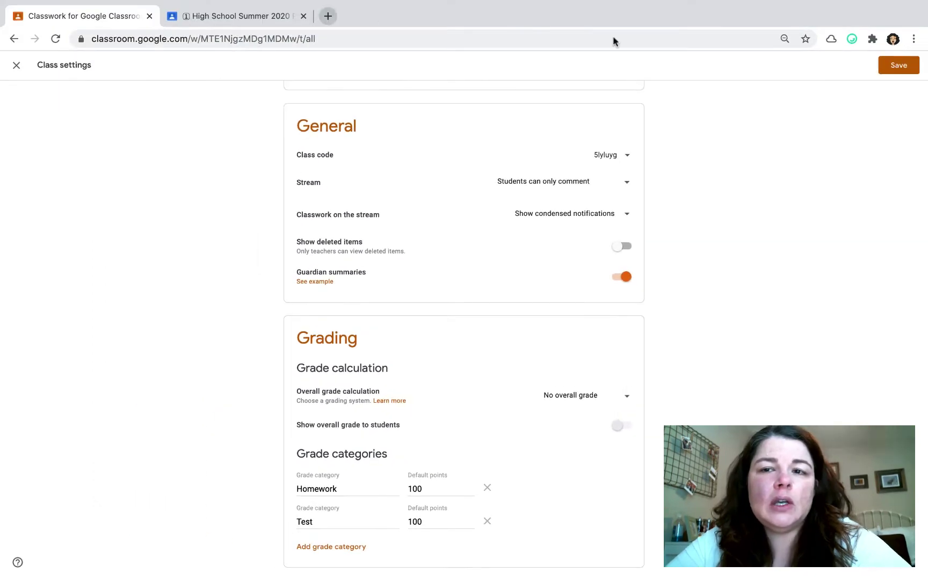
{"action": "left_click", "coordinate": [895, 64]}
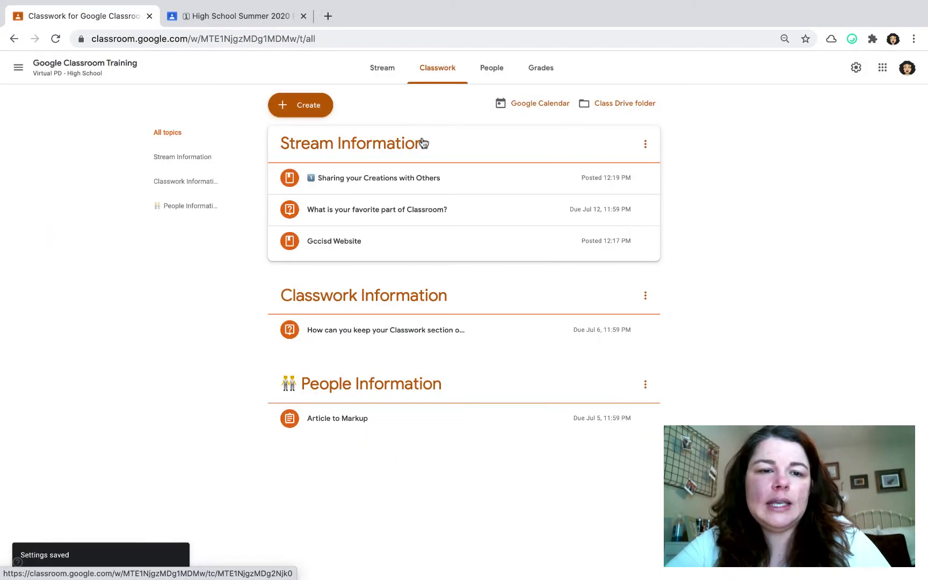
- Create an assignment titled Potter Quiz in the Test grade category and assign it to all students
{"action": "left_click", "coordinate": [317, 107]}
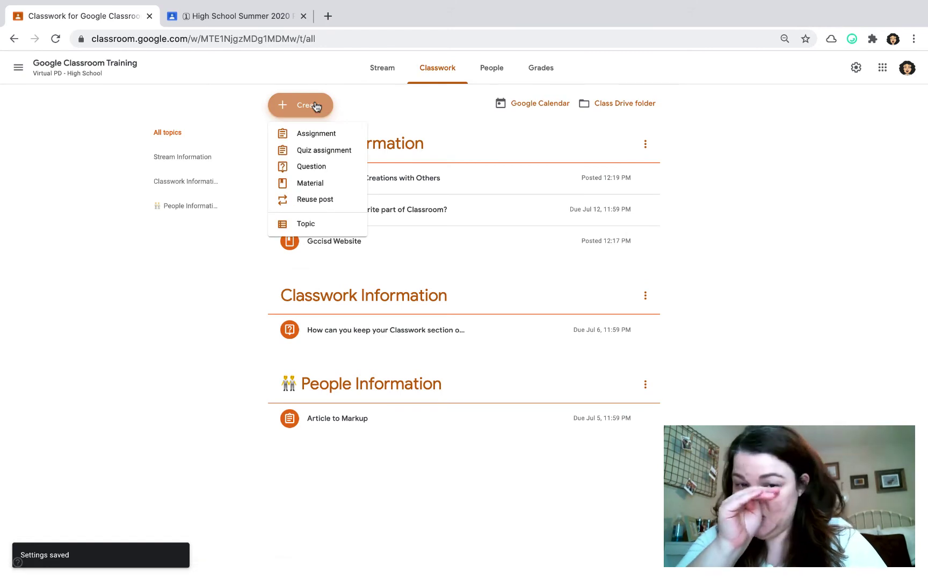
{"action": "left_click", "coordinate": [322, 133]}
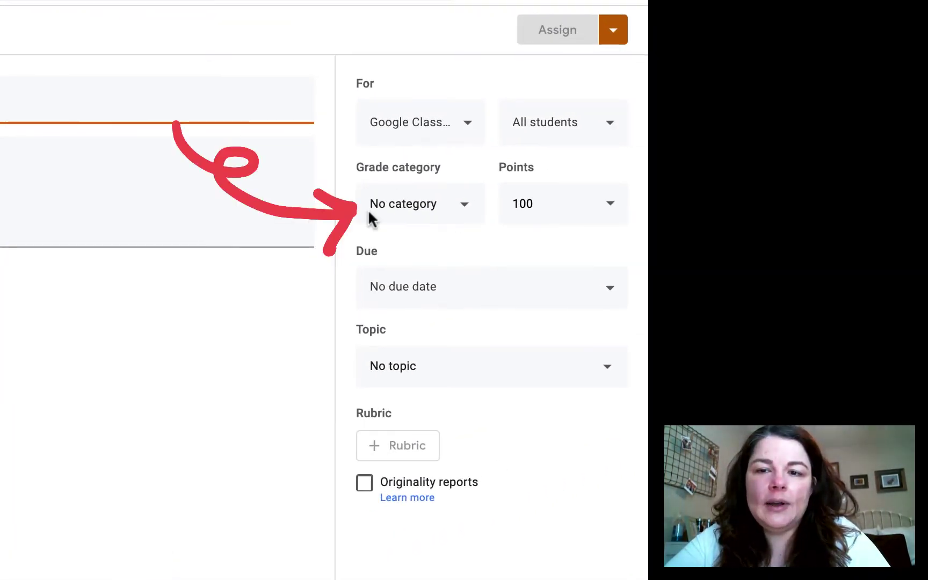
{"action": "left_click", "coordinate": [447, 210]}
{"action": "left_click", "coordinate": [415, 305]}
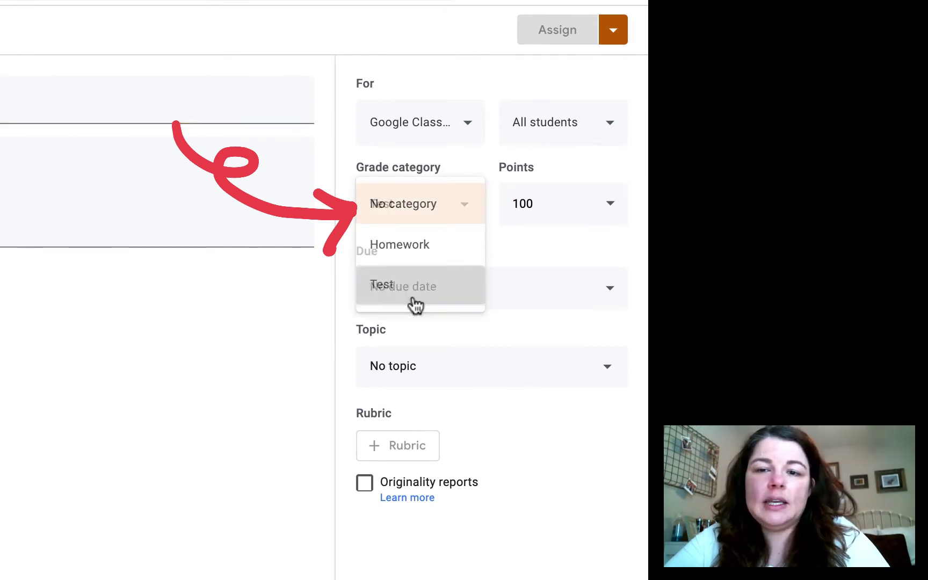
{"action": "left_click", "coordinate": [155, 99]}
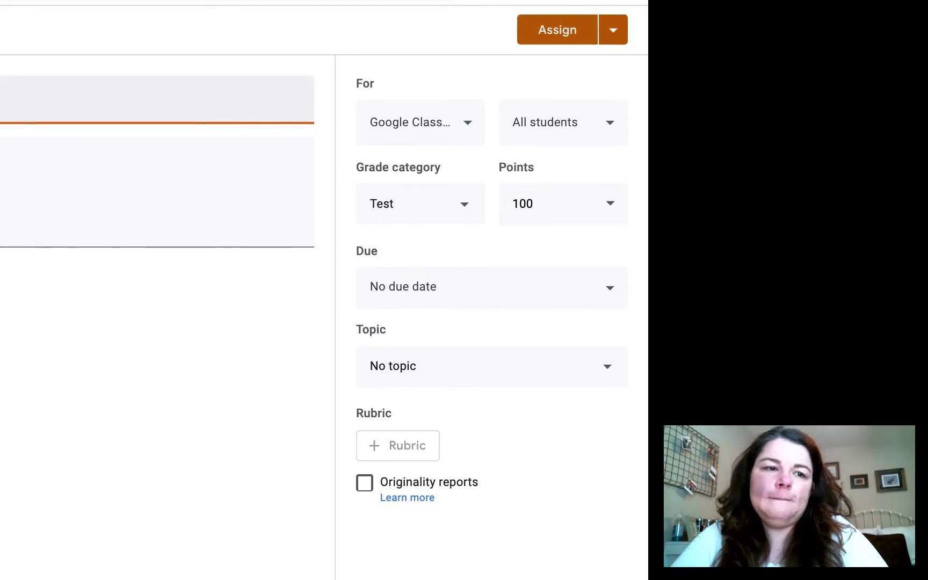
{"action": "left_click", "coordinate": [647, 61]}
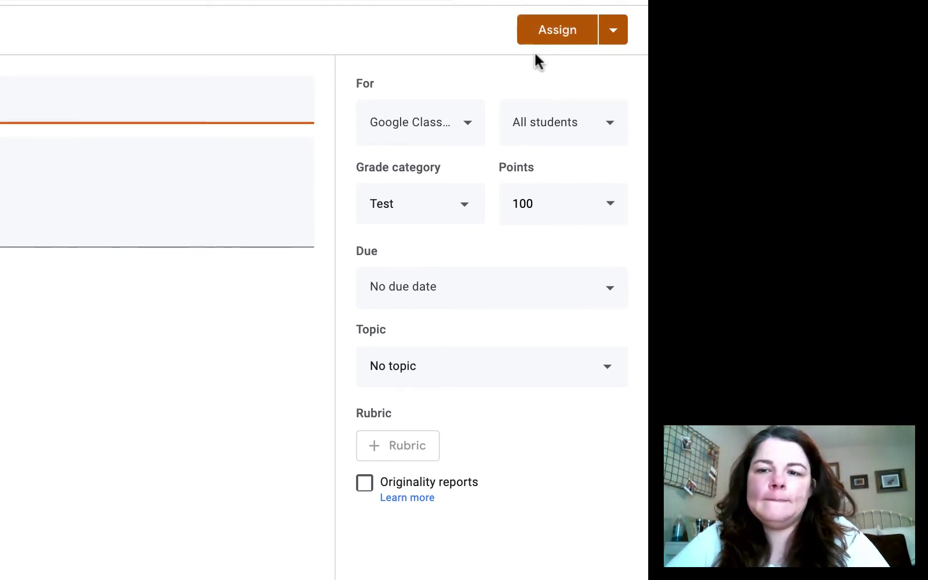
{"action": "left_click", "coordinate": [557, 34]}
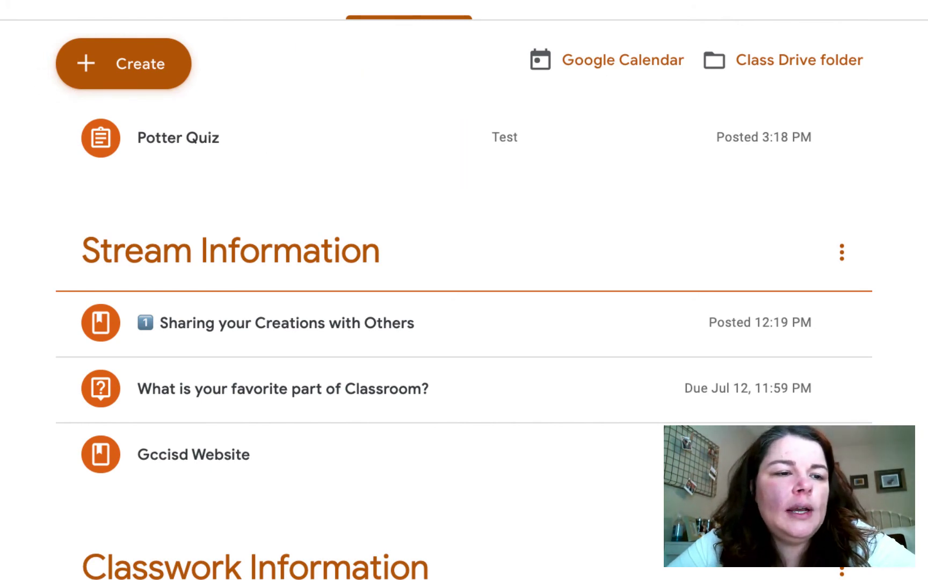
- Return to the grade categories in the class settings
{"action": "scroll", "coordinate": [430, 31], "scroll_direction": "down", "scroll_amount": 5}
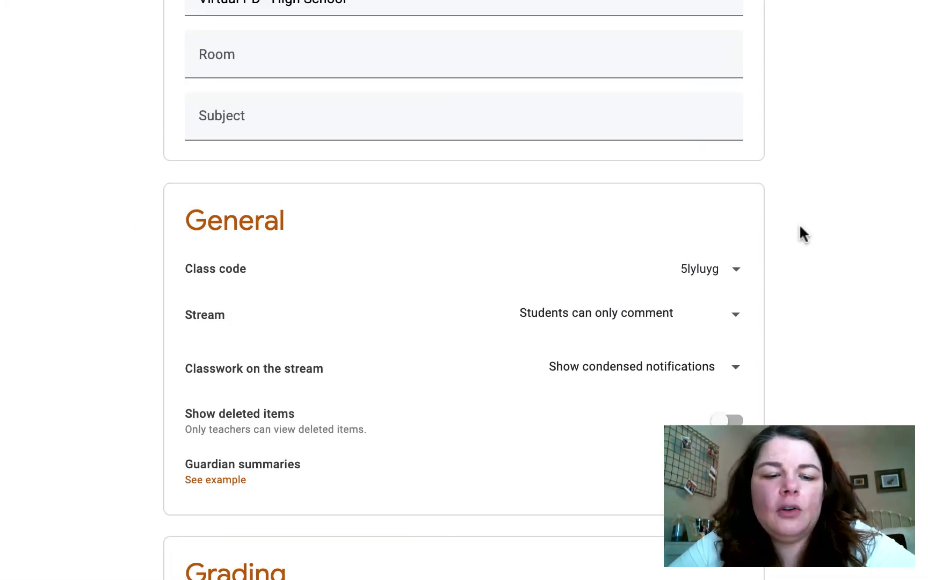
{"action": "scroll", "coordinate": [802, 233], "scroll_direction": "down", "scroll_amount": 7}
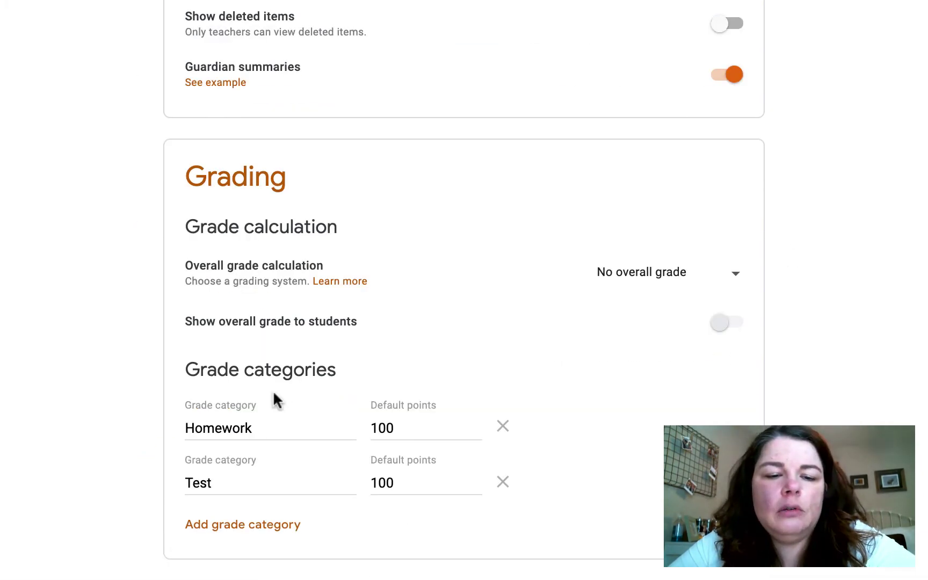